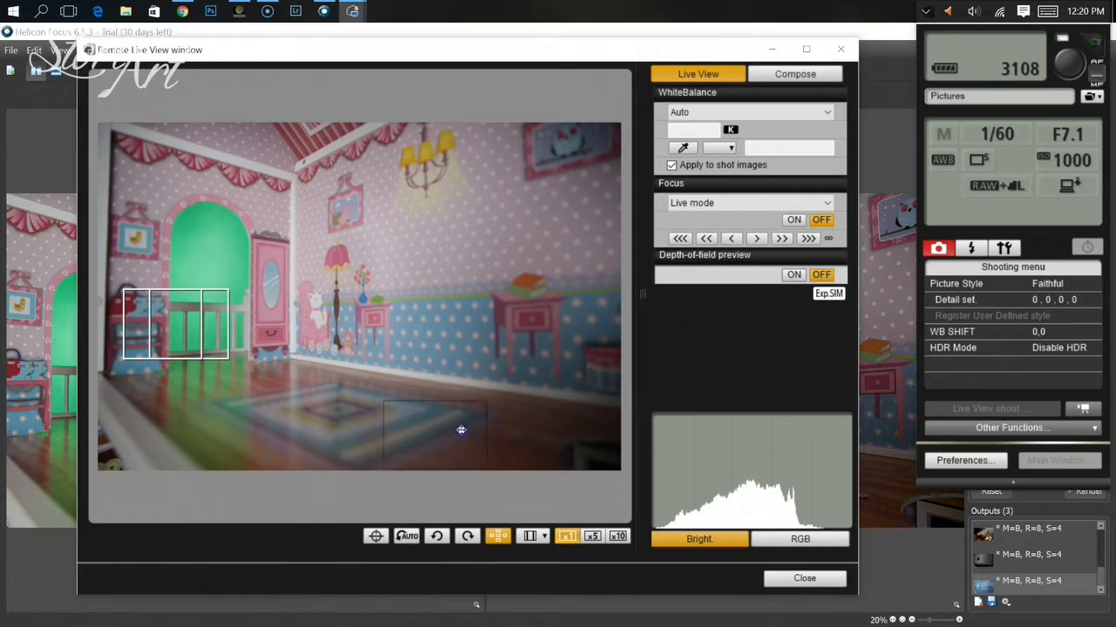
Step: Place the live view focus area on the middle of the rug and check its focus at x5 magnification
left_click(461, 430)
left_click(364, 446)
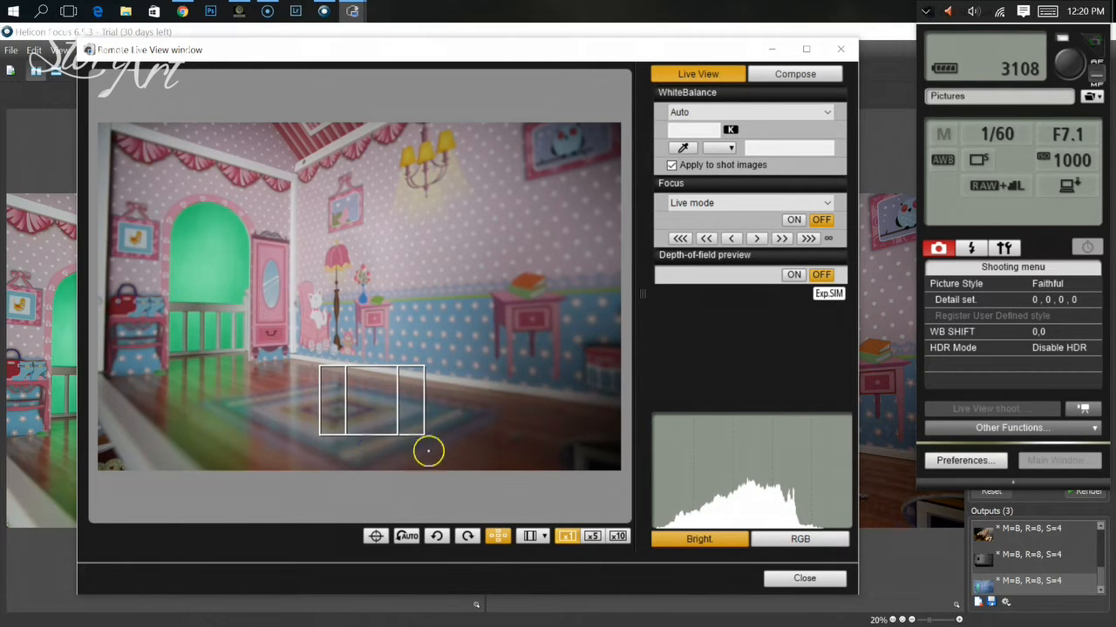
left_click(445, 430)
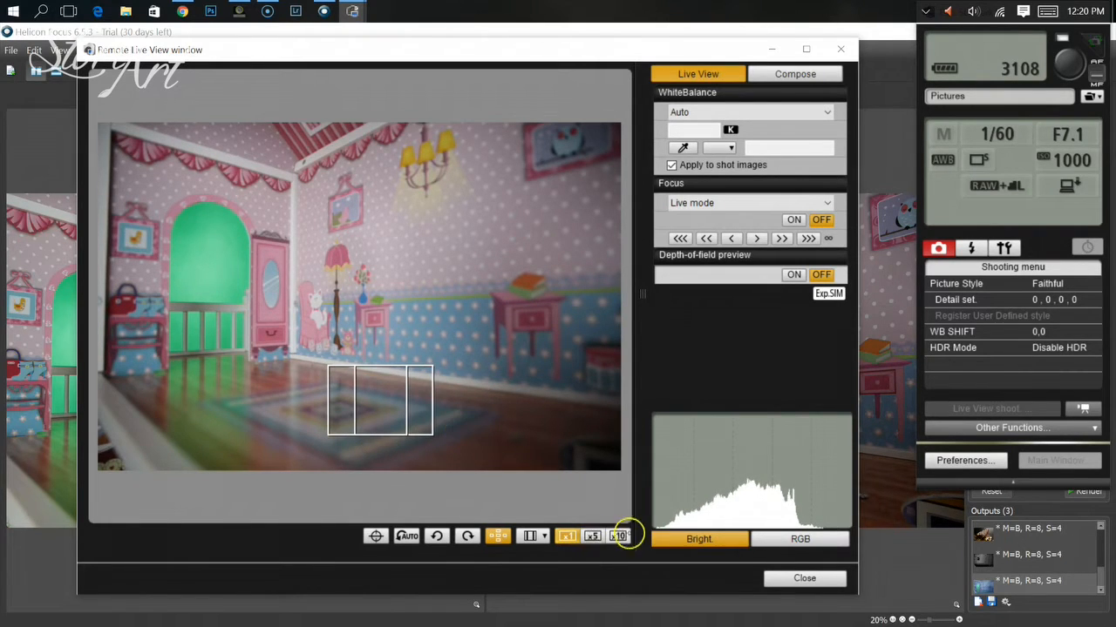
left_click(592, 536)
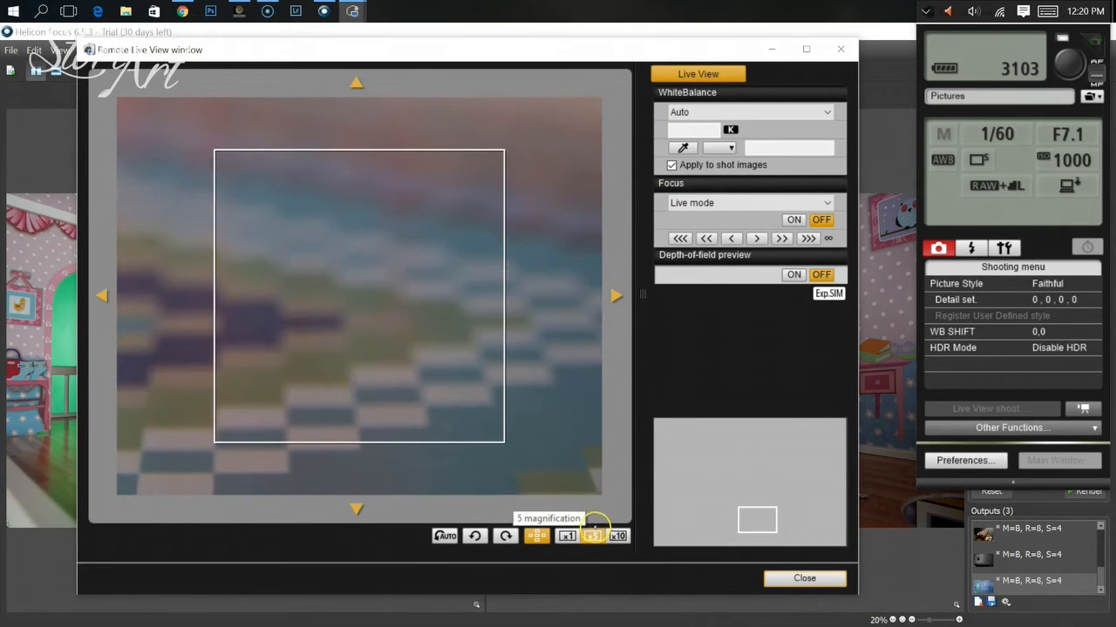
left_click(567, 536)
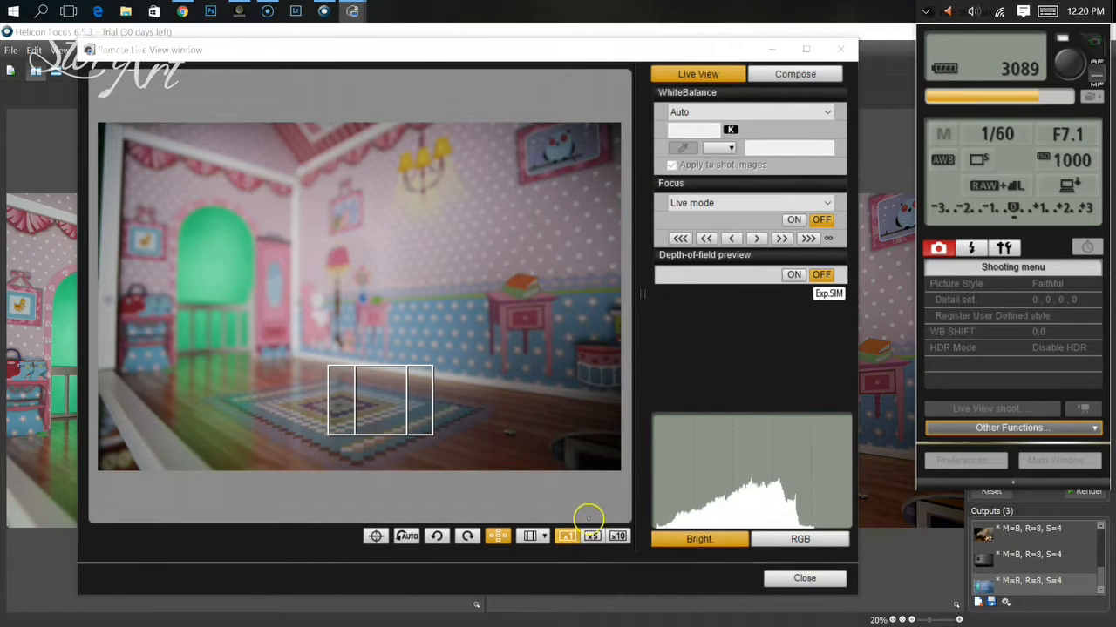
left_click(592, 536)
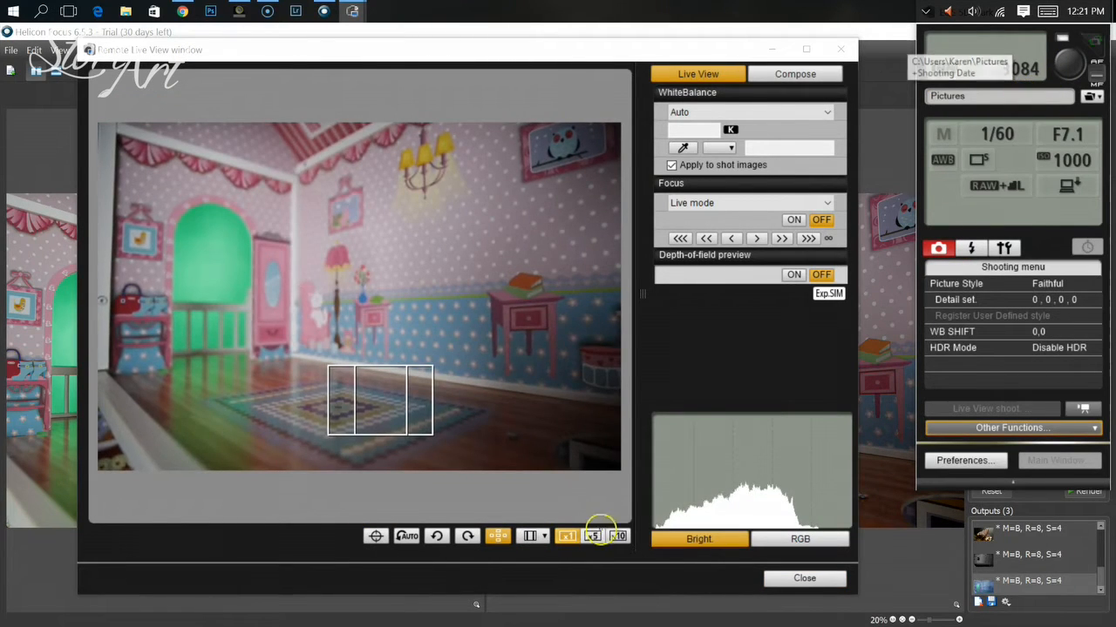
left_click(592, 536)
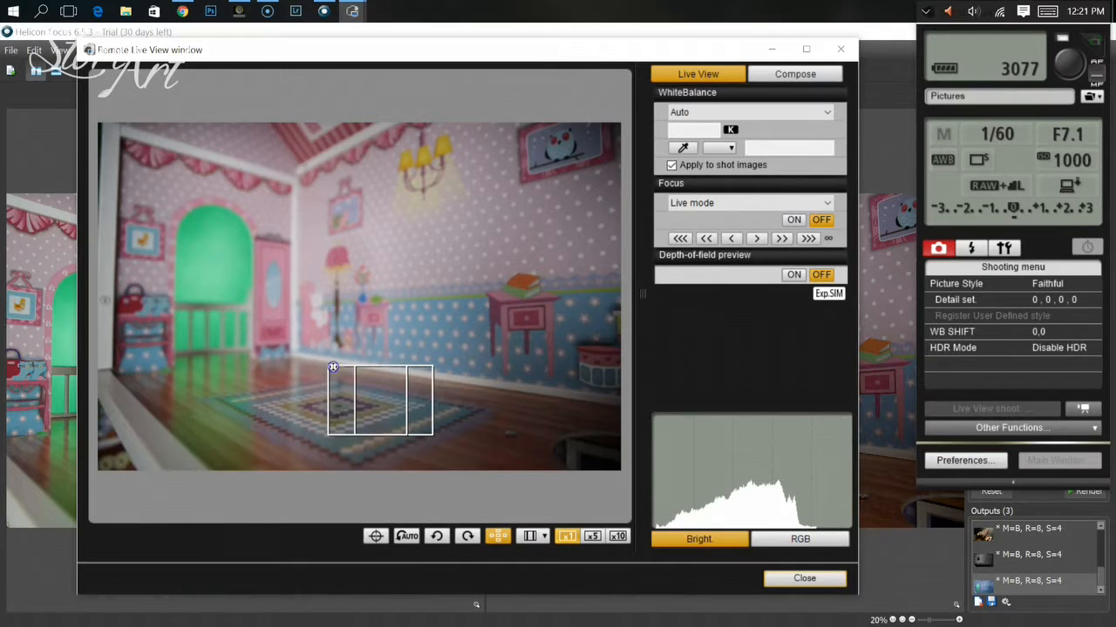
Step: Move the focus area to the rug's far edge, check focus at x5 magnification and take a shot
left_click(332, 367)
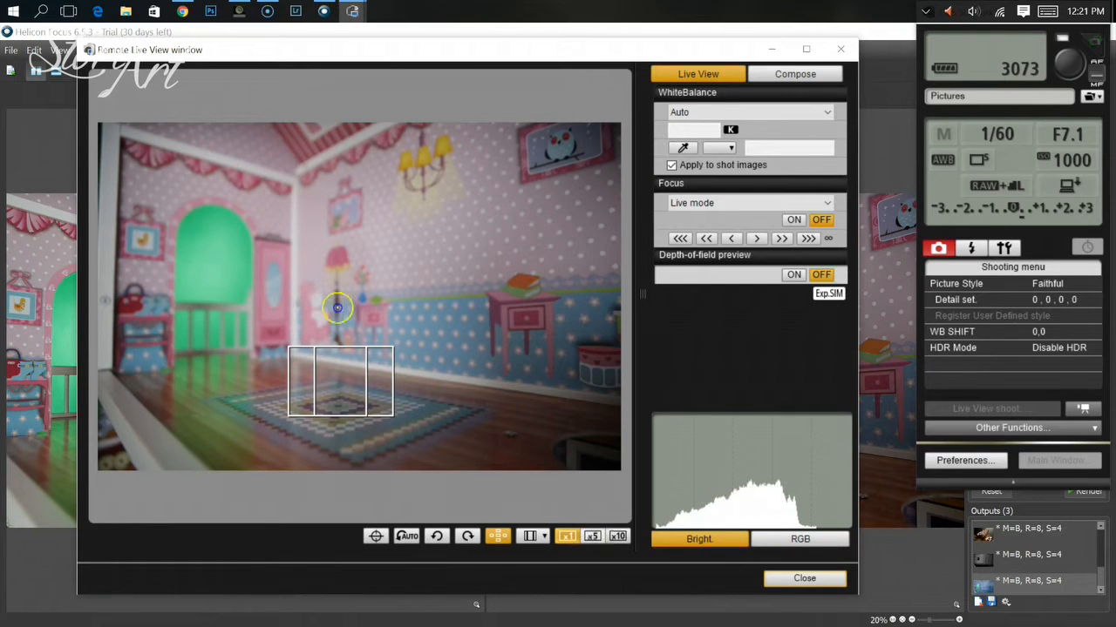
left_click(592, 536)
left_click(611, 538)
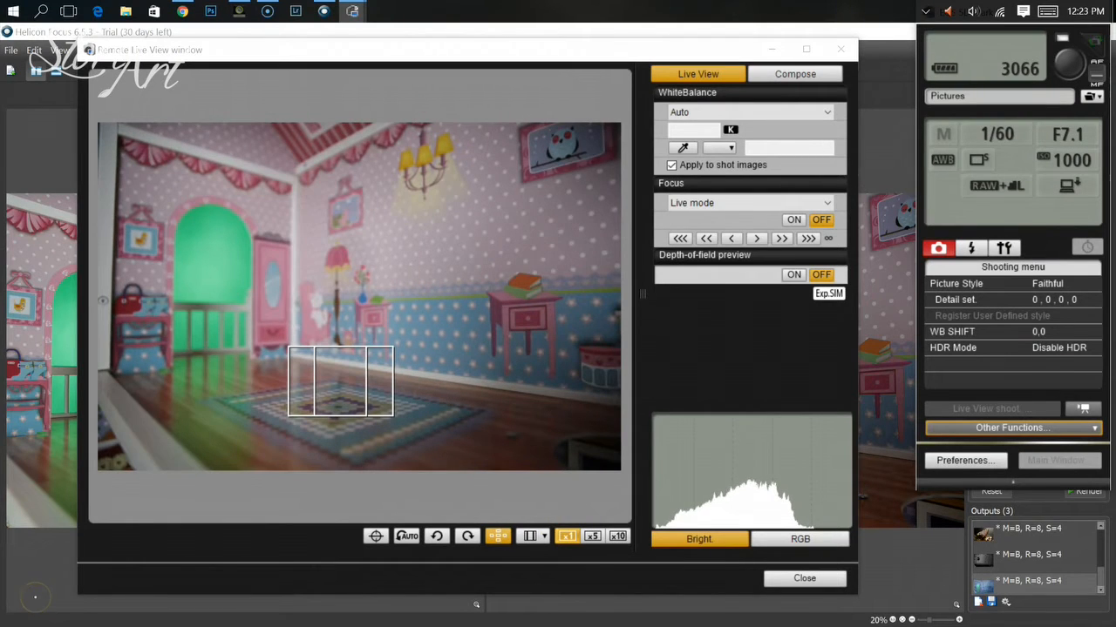
left_click(587, 536)
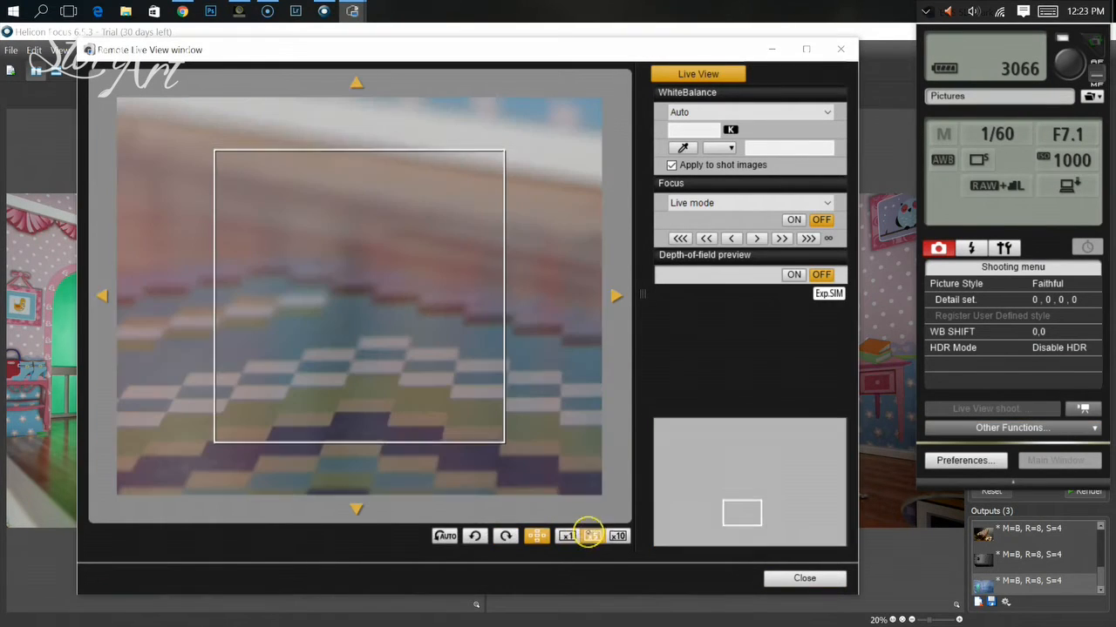
left_click(567, 536)
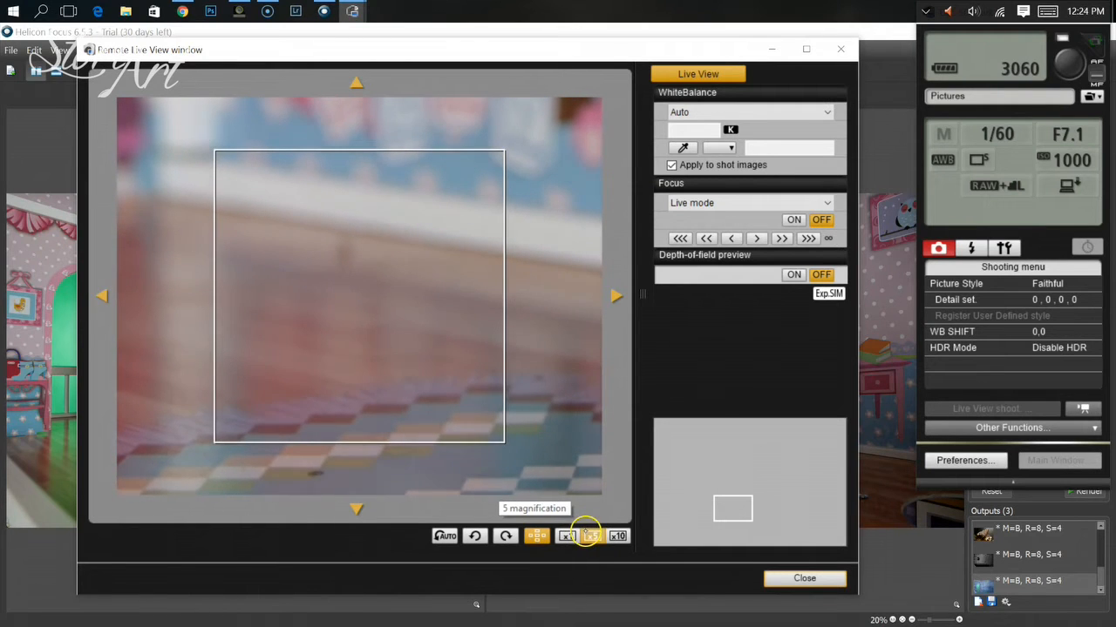
left_click(1070, 67)
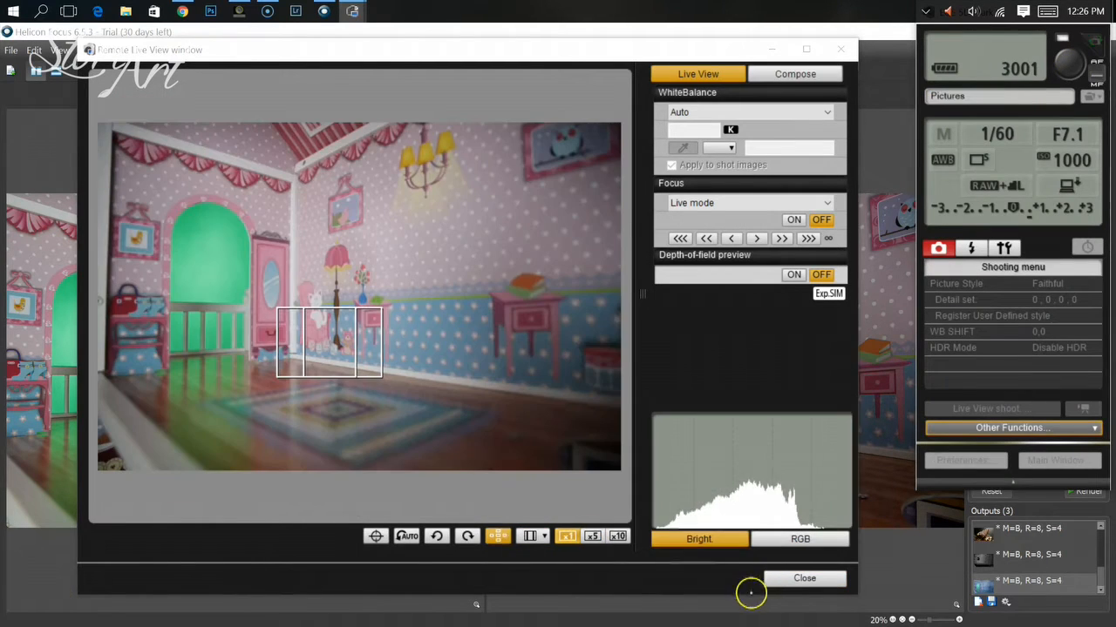
Step: Check focus at x5 on the room corner and wardrobe, then on the green doorway's railing after moving the focus area there
left_click(592, 536)
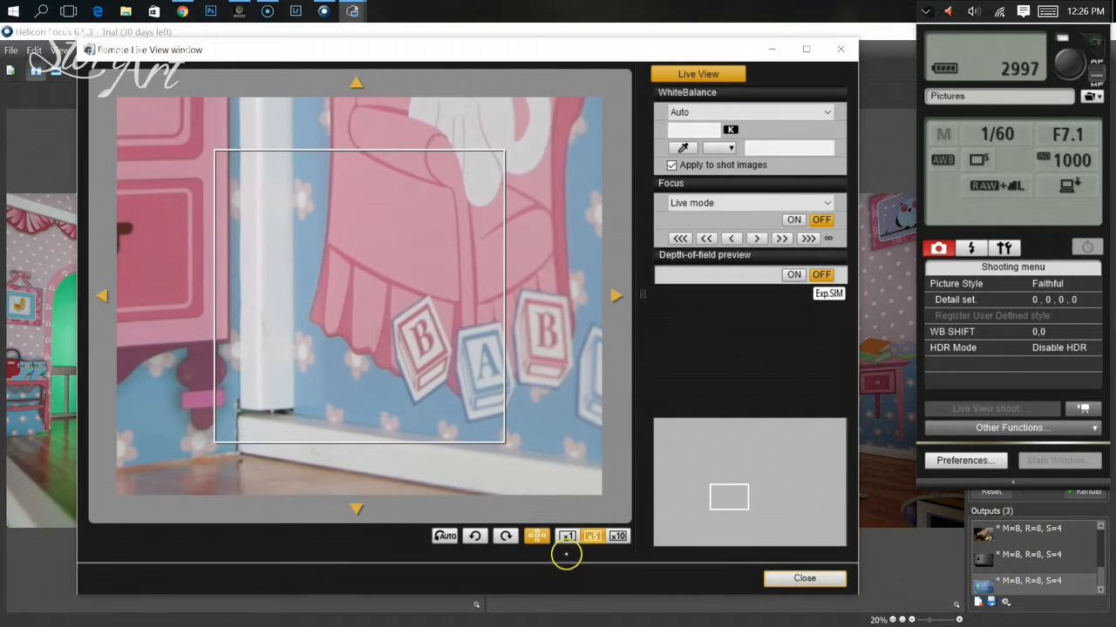
left_click(567, 536)
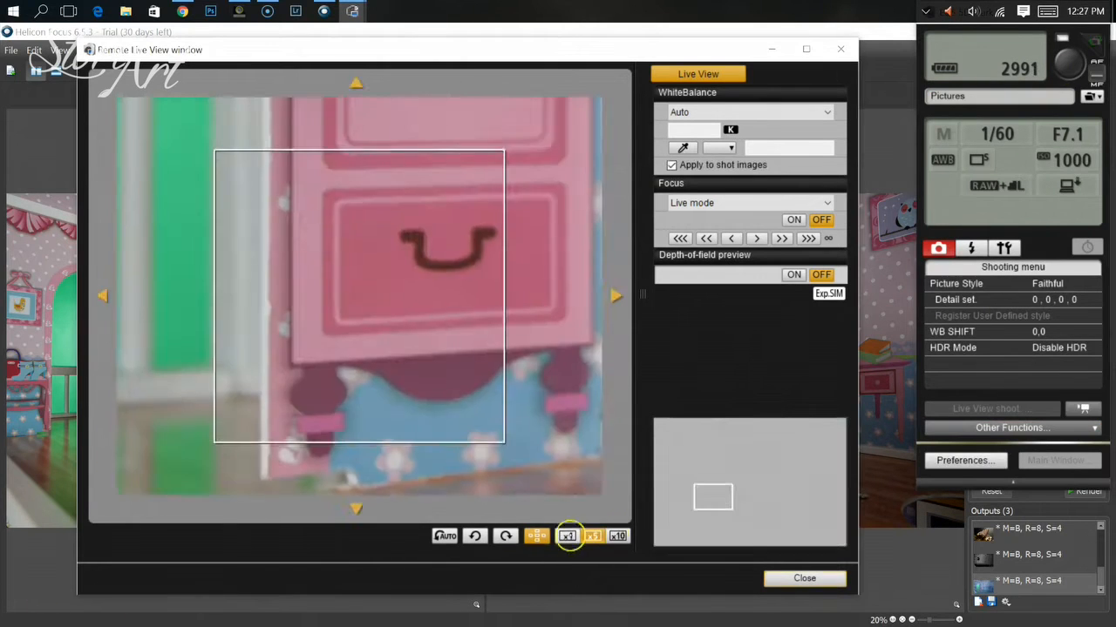
left_click(594, 537)
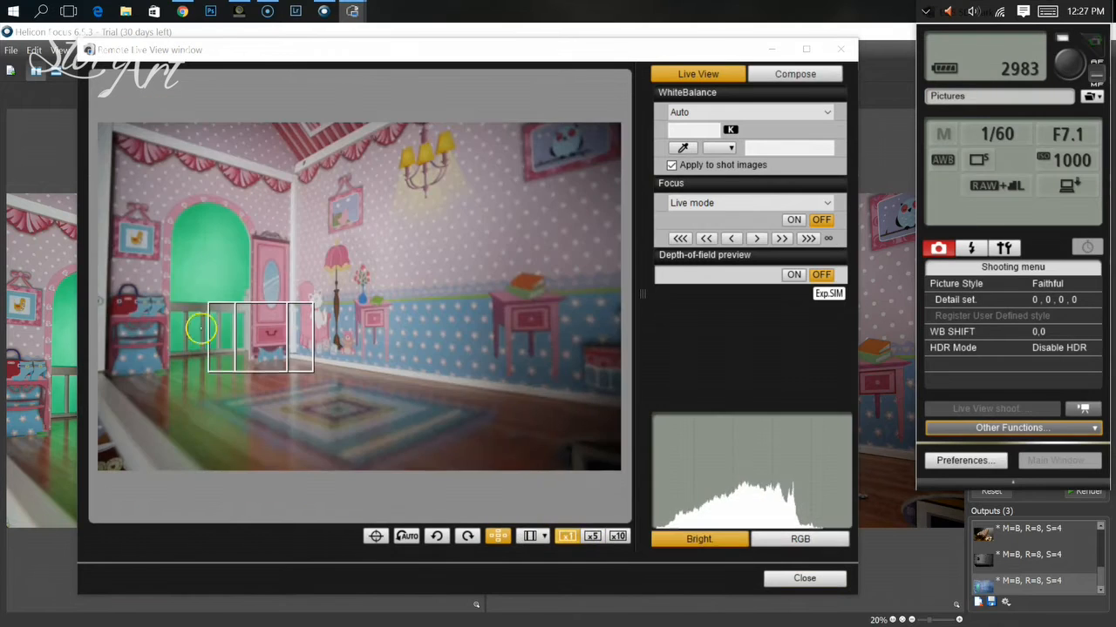
left_click_drag(240, 338, 206, 326)
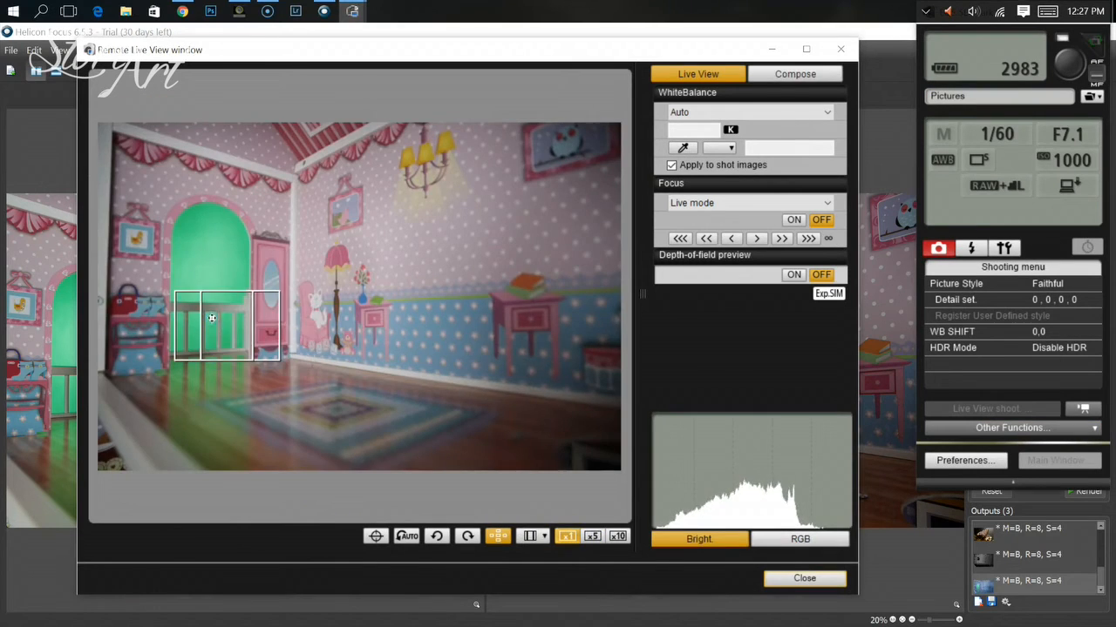
left_click(594, 534)
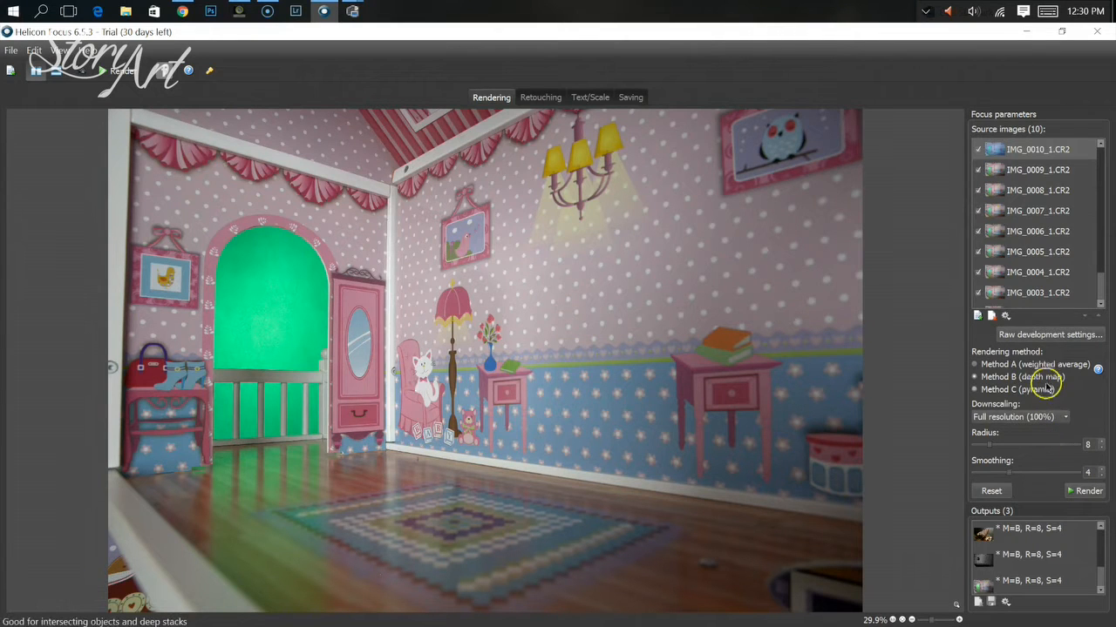
Step: Render the ten raw images of the empty pink room in Helicon Focus with Method B (depth map)
left_click(1082, 491)
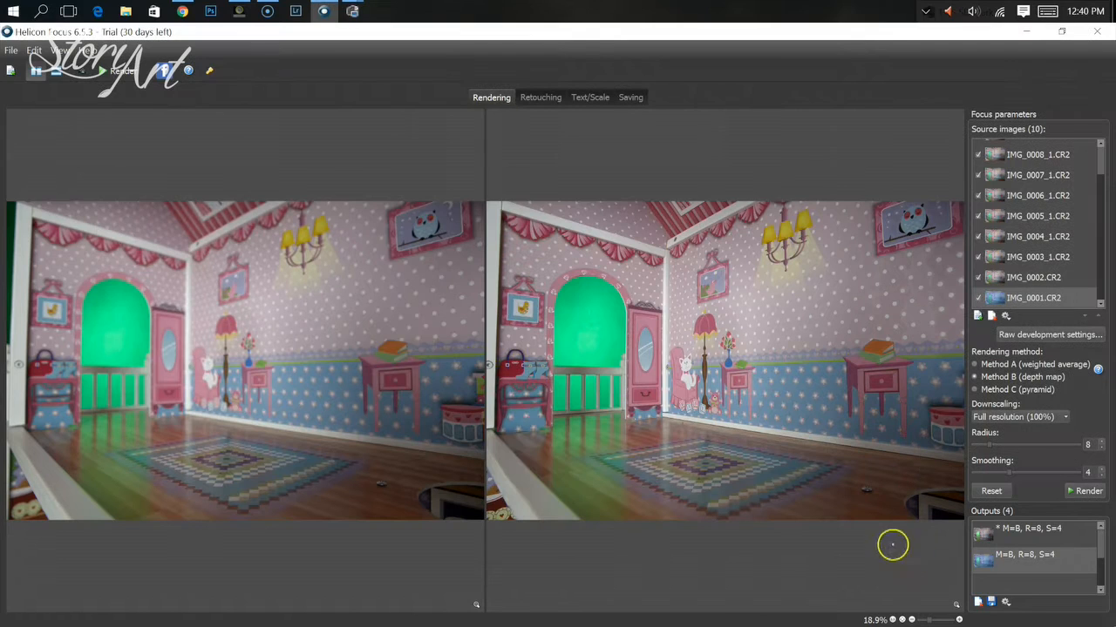
Step: Clear the source images and load the raw files IMG_0011 to IMG_0022 from the 2016_02_09 folder
left_click(10, 50)
left_click(56, 101)
left_click(26, 74)
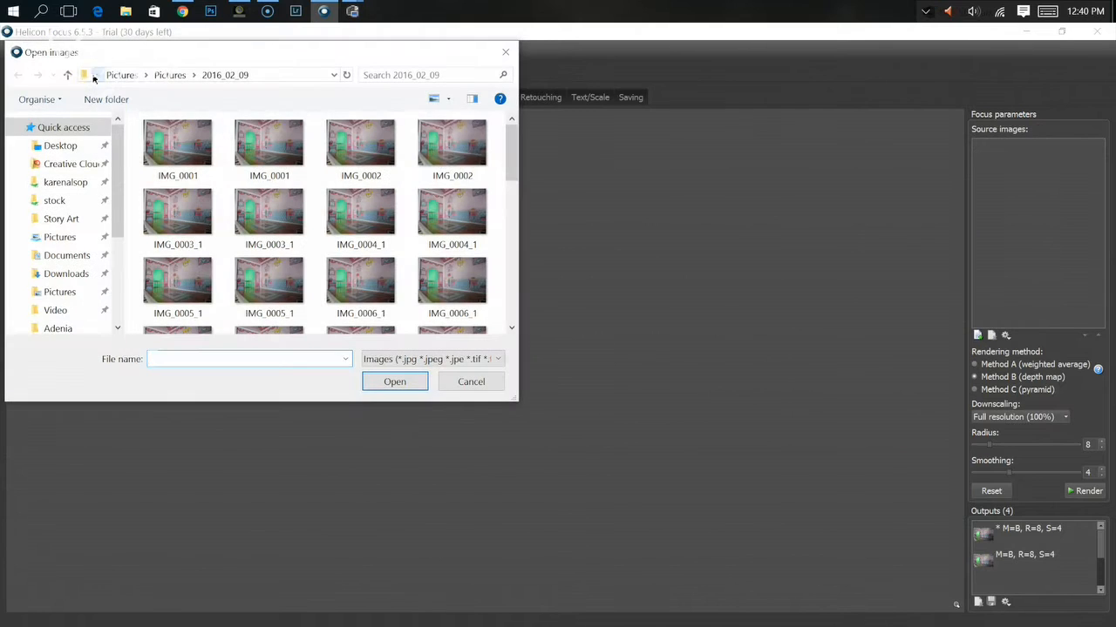
left_click(419, 357)
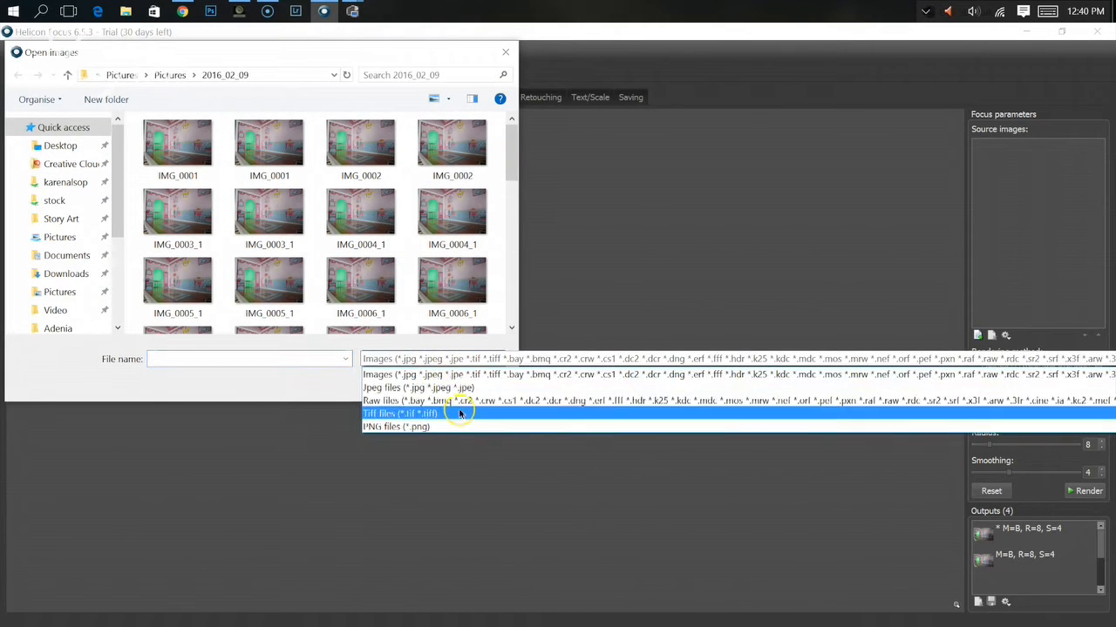
left_click(465, 403)
left_click_drag(502, 169, 508, 311)
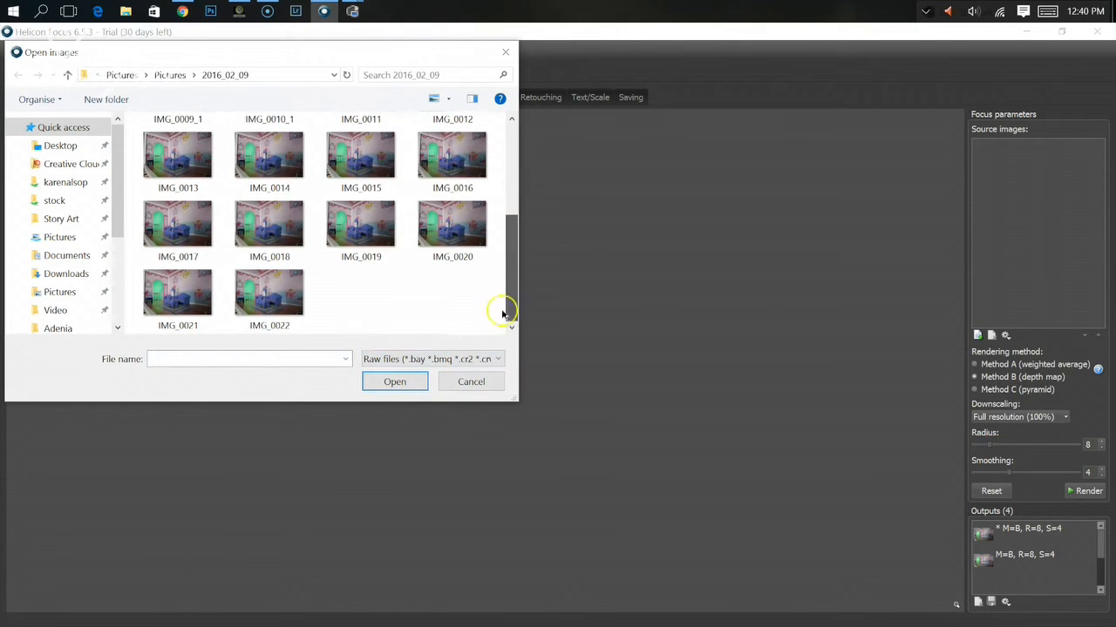
left_click(283, 299)
left_click_drag(508, 272, 516, 230)
left_click(370, 205, "shift")
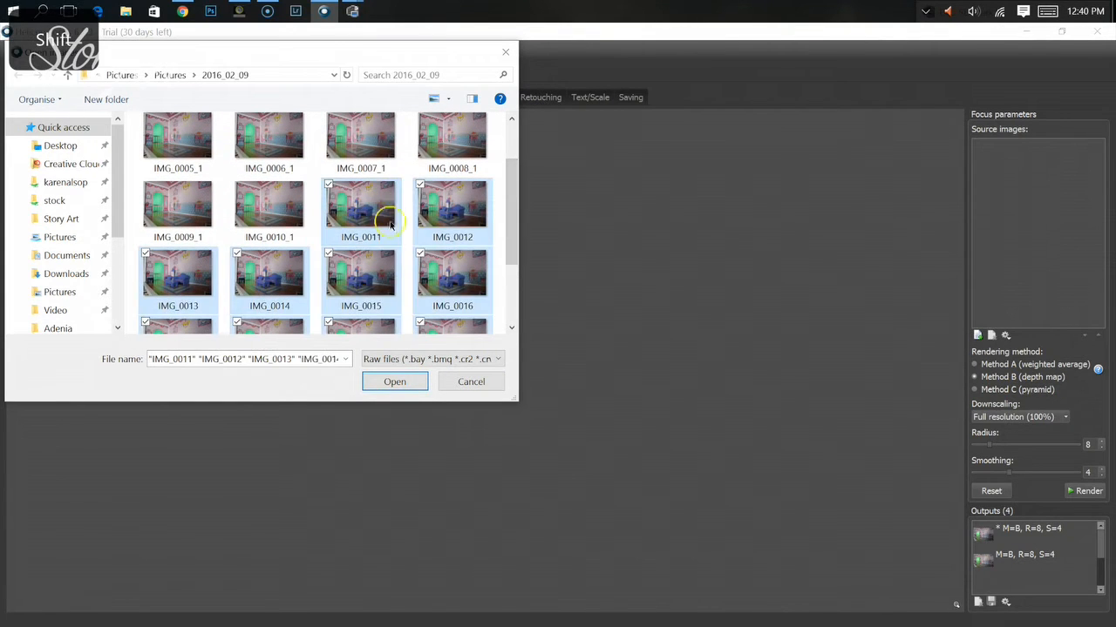
left_click(395, 382)
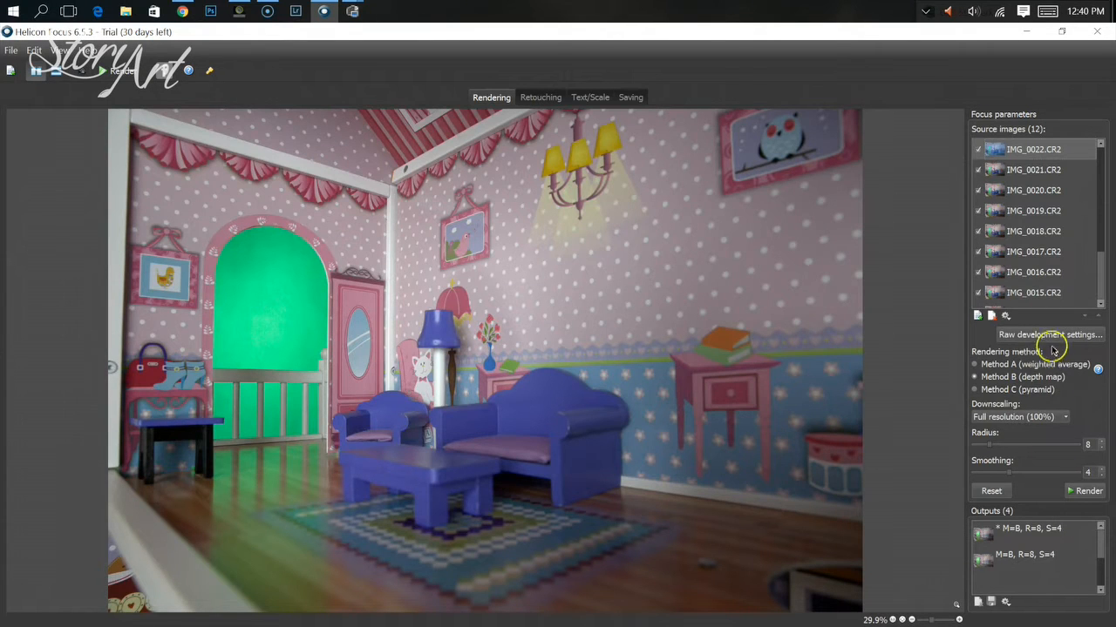
Step: Accept the raw development settings and render the twelve furnished-room images with Method B (depth map)
left_click(1078, 335)
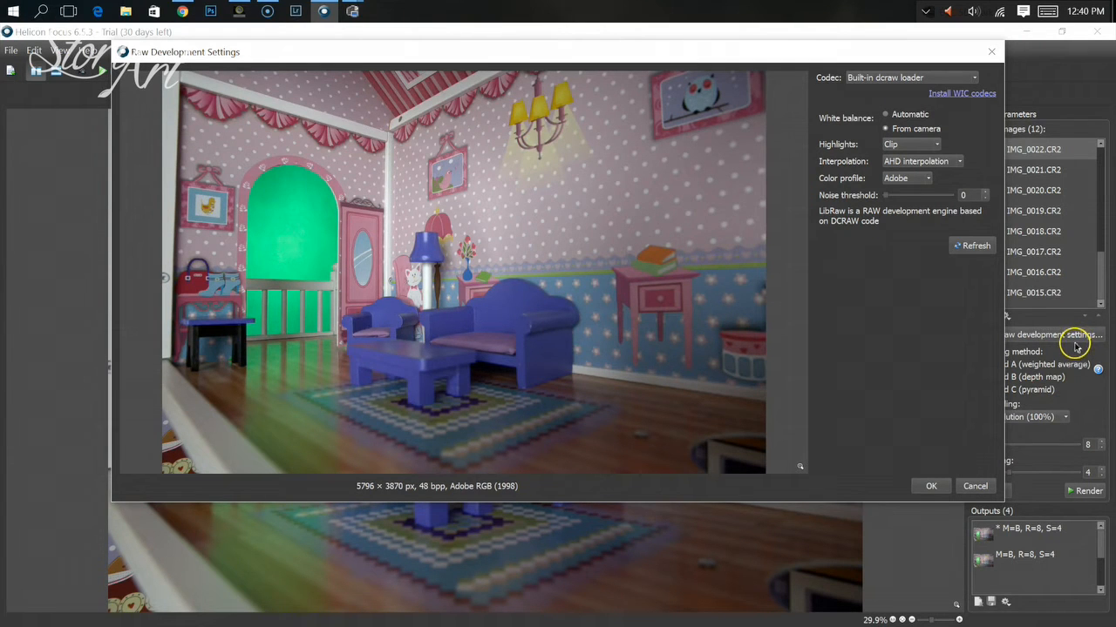
left_click(931, 486)
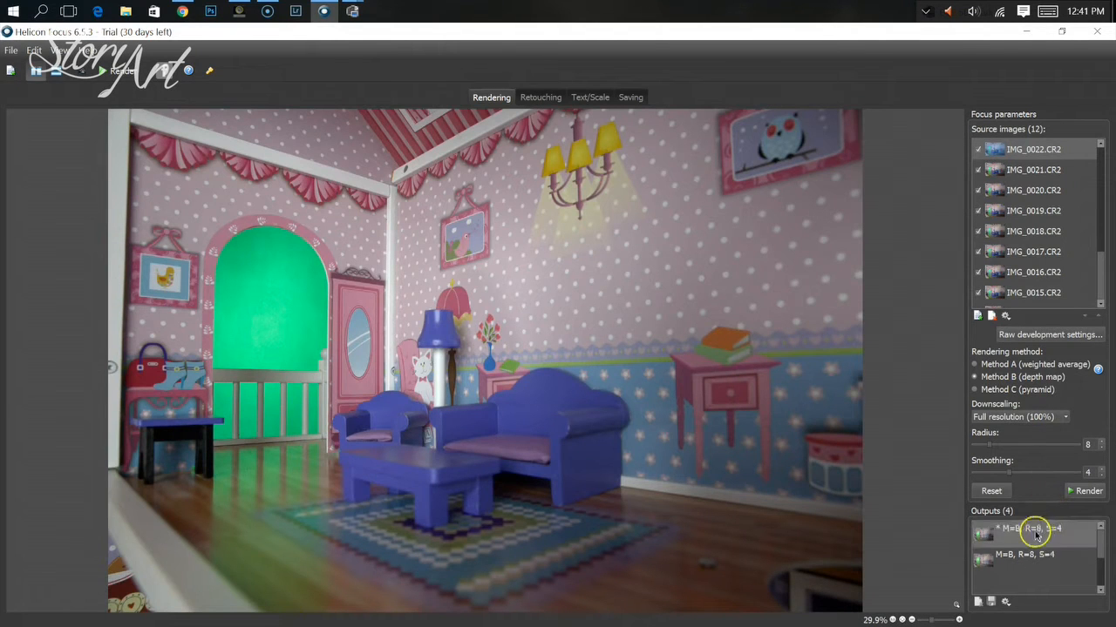
left_click(1084, 491)
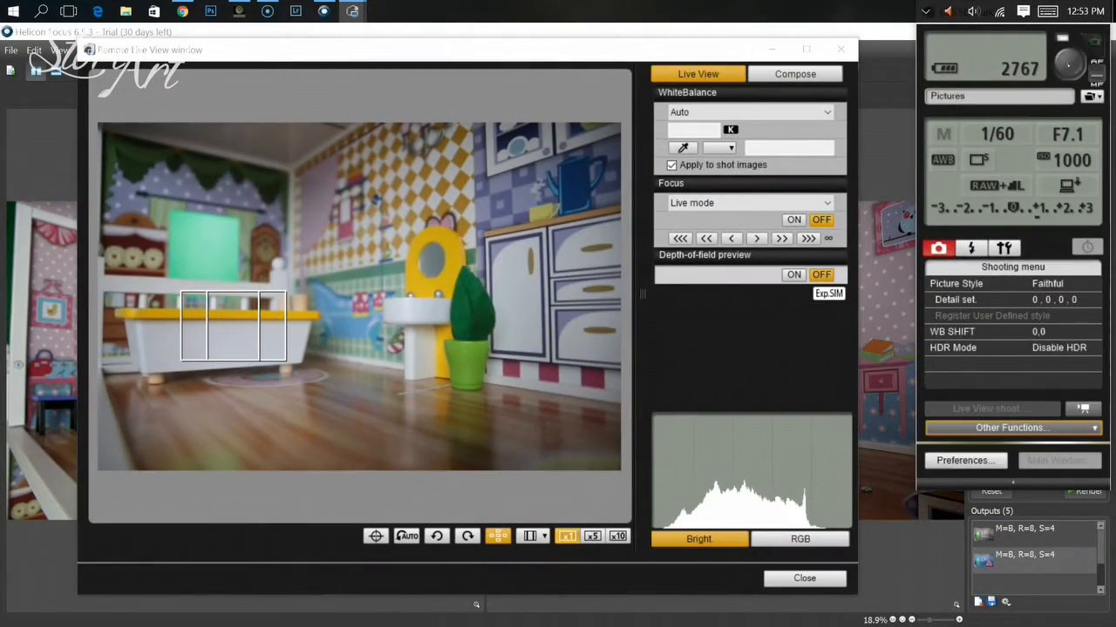
Step: Check focus on the bathtub scene at x5 magnification and move the focus area up onto the green window
left_click(599, 537)
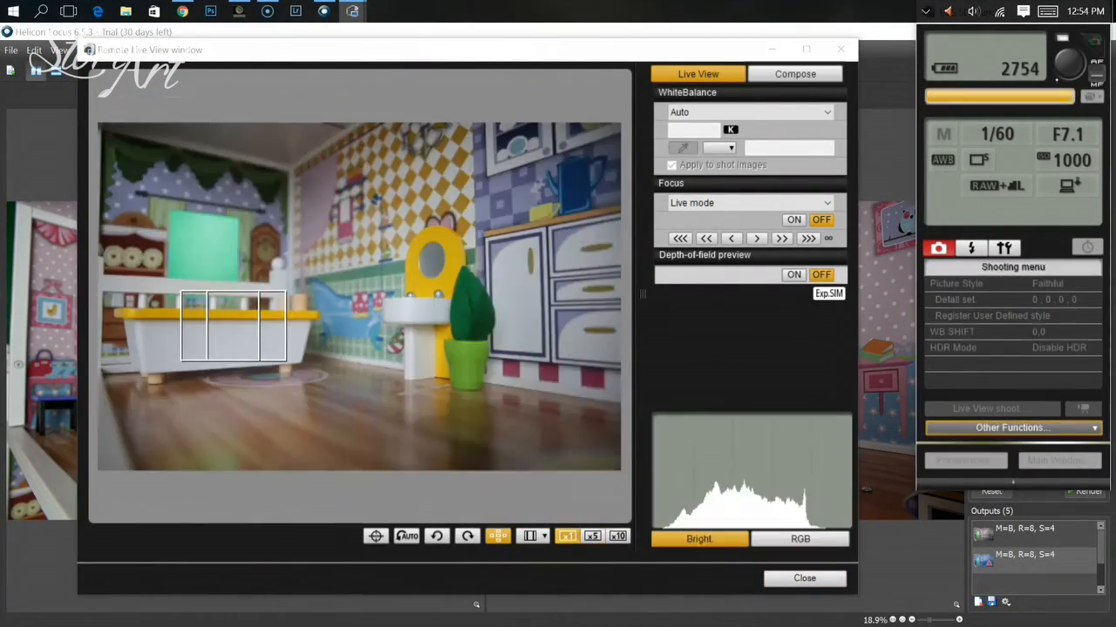
left_click(593, 537)
left_click(567, 536)
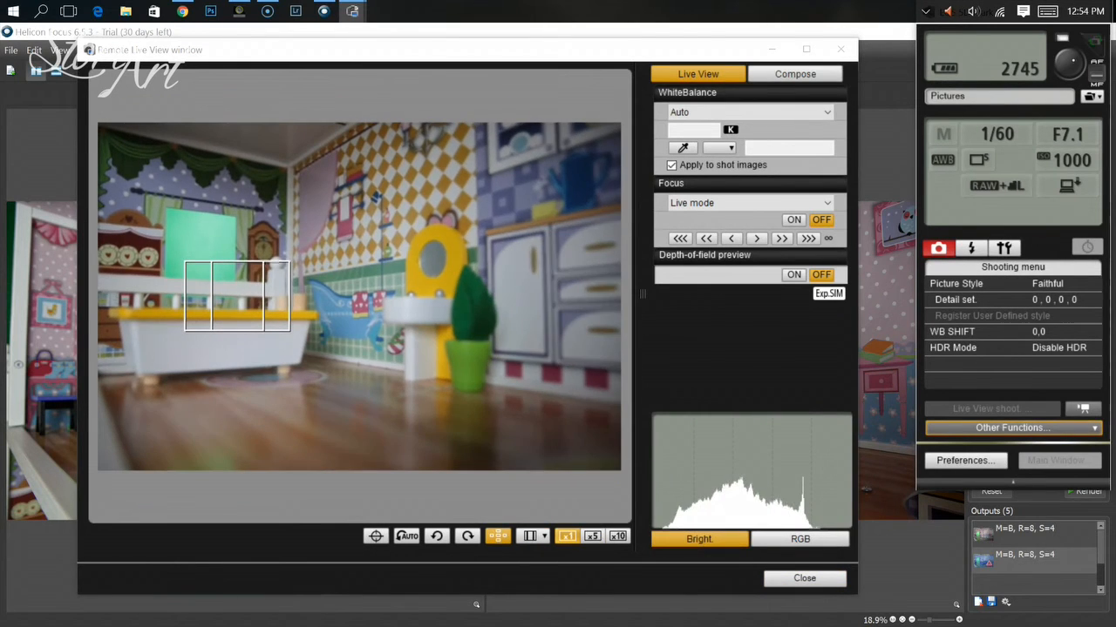
left_click(592, 537)
left_click(567, 536)
left_click_drag(237, 296, 222, 255)
left_click(593, 537)
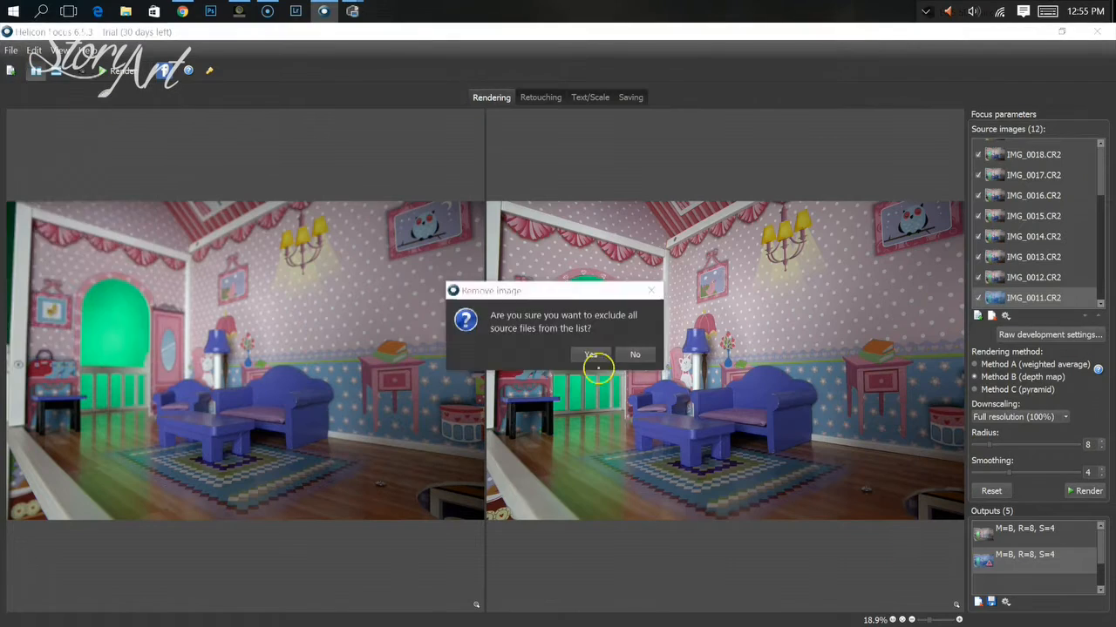
Step: Replace the source list with the seven raw bathtub images IMG_0001_1 through IMG_0007 and render them with Method B
left_click(629, 354)
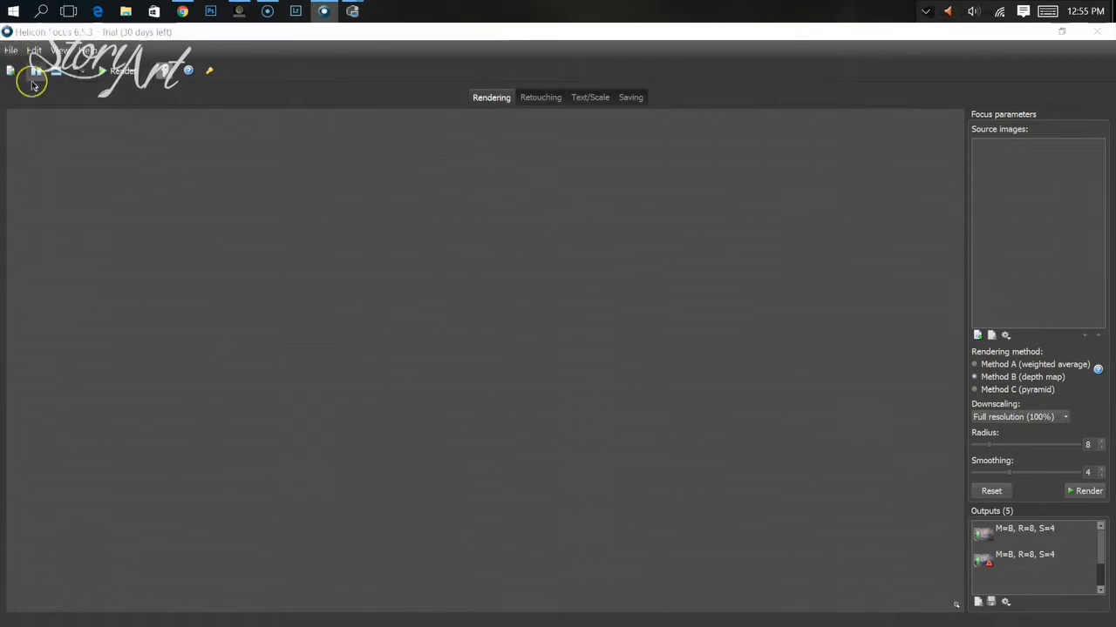
left_click(35, 75)
scroll(262, 244, "down", 5)
left_click(211, 232)
scroll(211, 209, "up", 5)
left_click(248, 144)
scroll(279, 161, "down", 5)
right_click(384, 283)
mouse_move(301, 335)
left_click(213, 356)
left_click(405, 382)
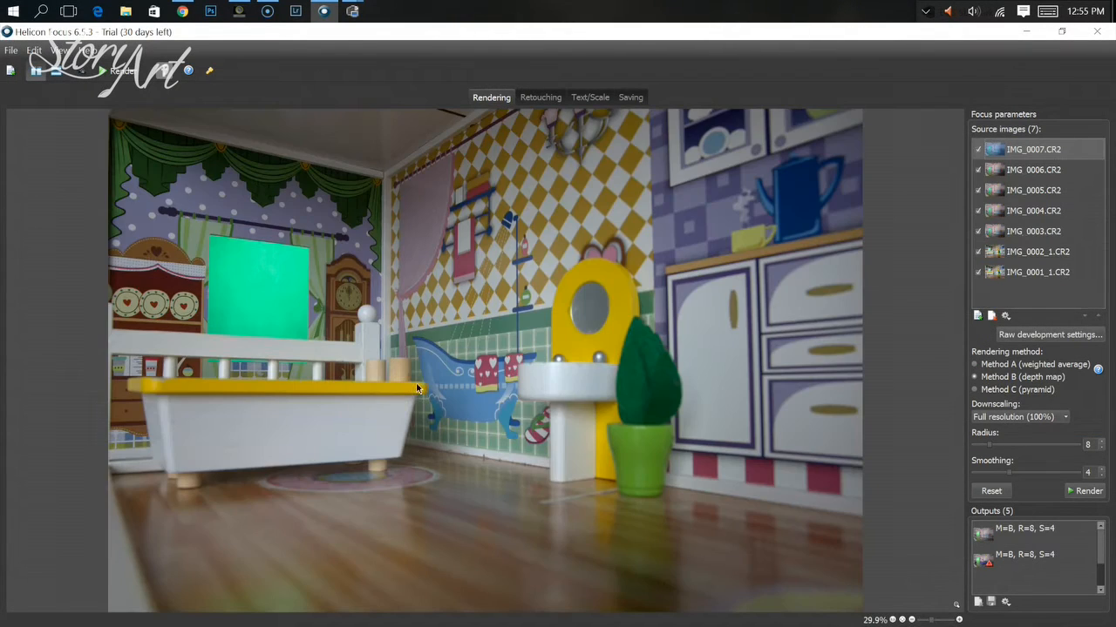
left_click(1085, 490)
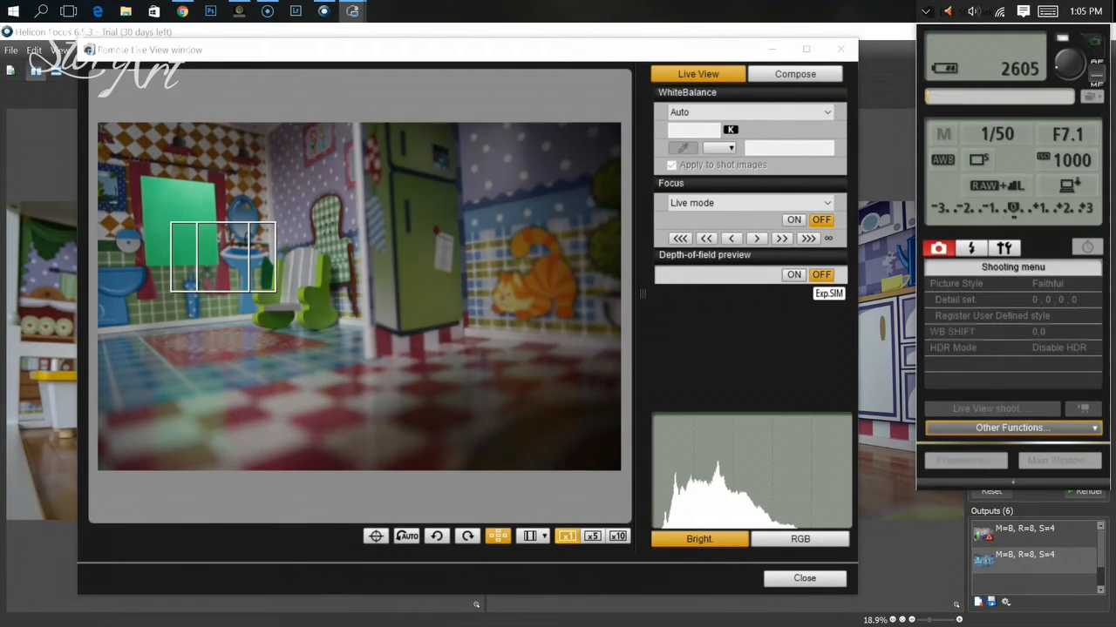
Step: Check focus beside the green window in the rocking-chair scene at x5 magnification in live view
left_click(594, 539)
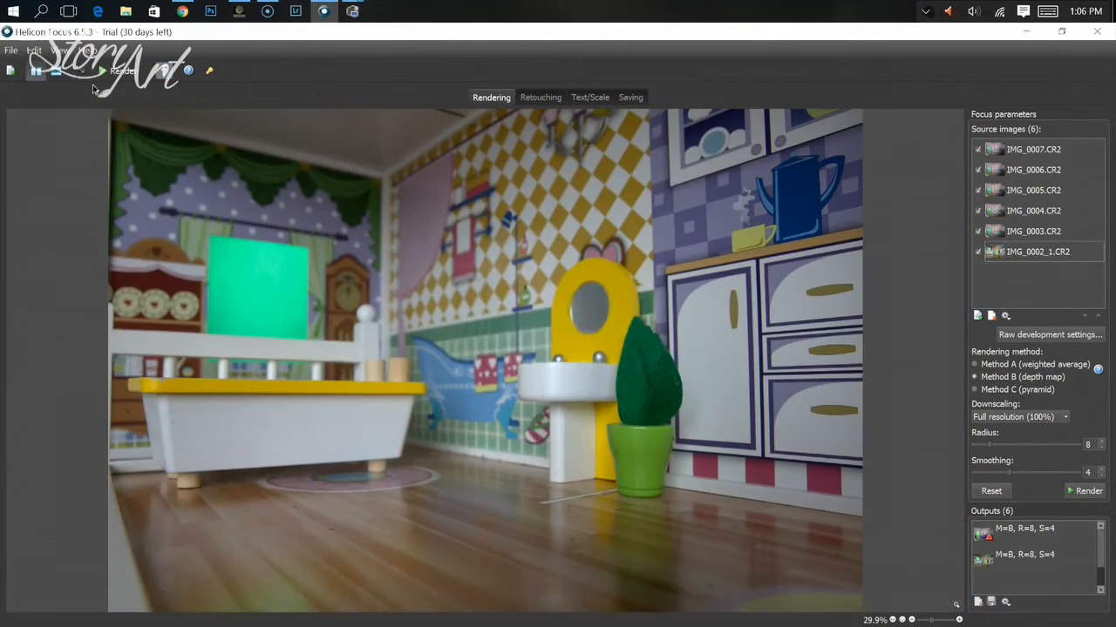
Step: Exclude all bathtub source images from the list in Helicon Focus
left_click(11, 50)
left_click(46, 96)
left_click(593, 355)
Step: Load the eleven raw rocking-chair images ending with IMG_0018_1 and render them with Method B (depth map)
left_click(10, 70)
left_click_drag(510, 129, 510, 274)
right_click(480, 301)
left_click(345, 437)
left_click(178, 148)
scroll(348, 253, "down", 5)
left_click(434, 359)
left_click(470, 401)
left_click(178, 148)
left_click(368, 281, "shift")
left_click(408, 382)
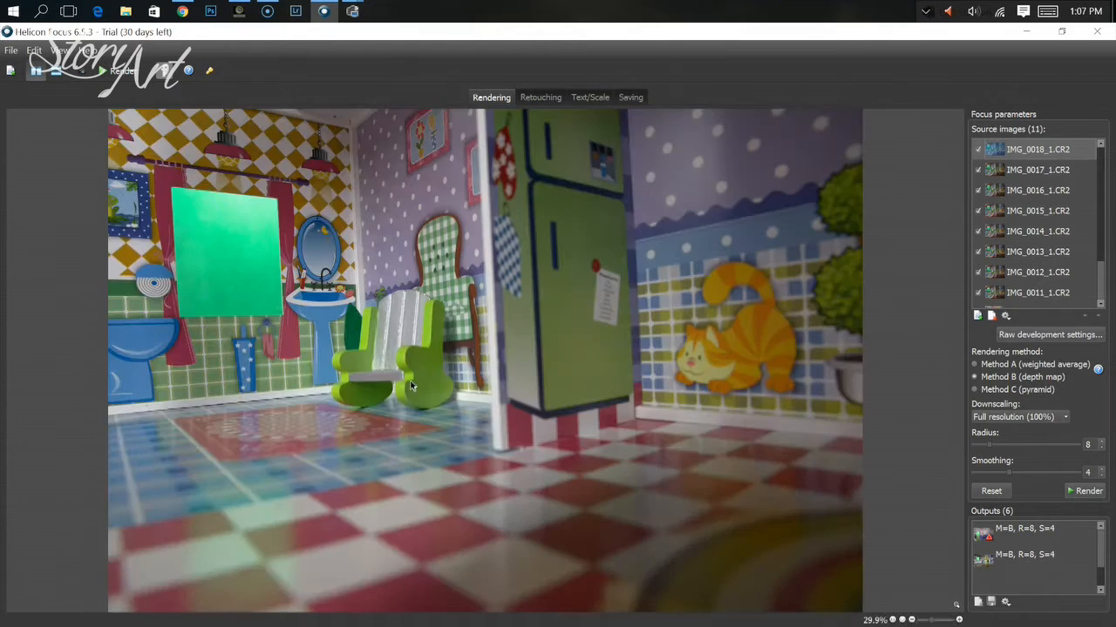
left_click(1083, 492)
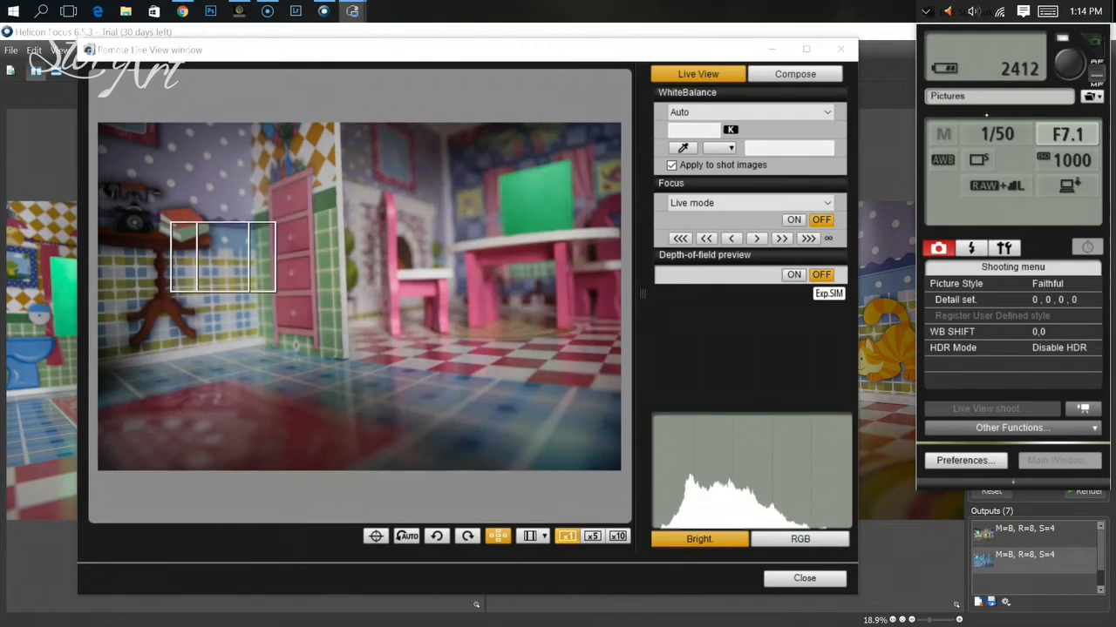
Step: Take remote shots of the pink dining table scene at 1/50, F7.1 and ISO 1000
left_click(1069, 63)
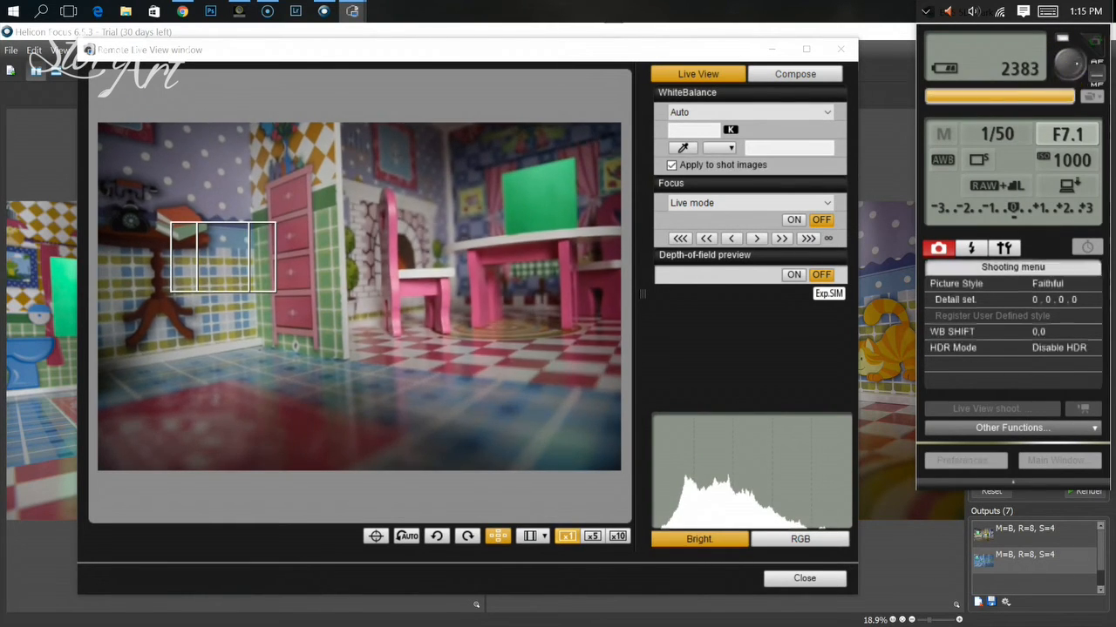
left_click(1081, 70)
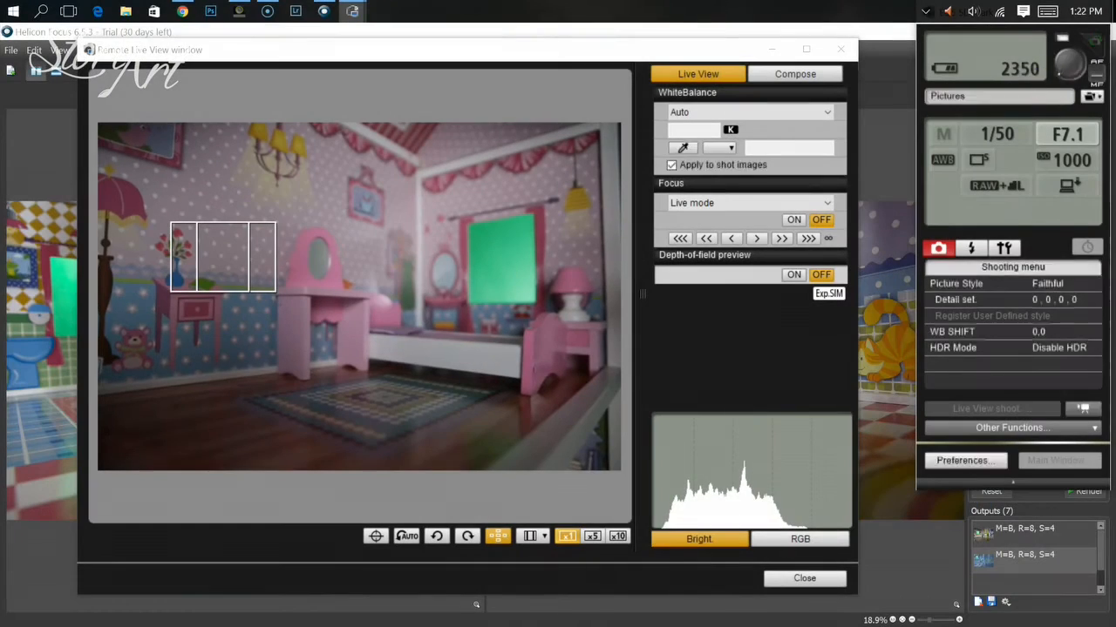
Step: Take several remote shots of the pink bedroom scene and check focus near its green window at x5 magnification
left_click(1064, 70)
left_click(1064, 70)
left_click(1063, 71)
left_click(1062, 72)
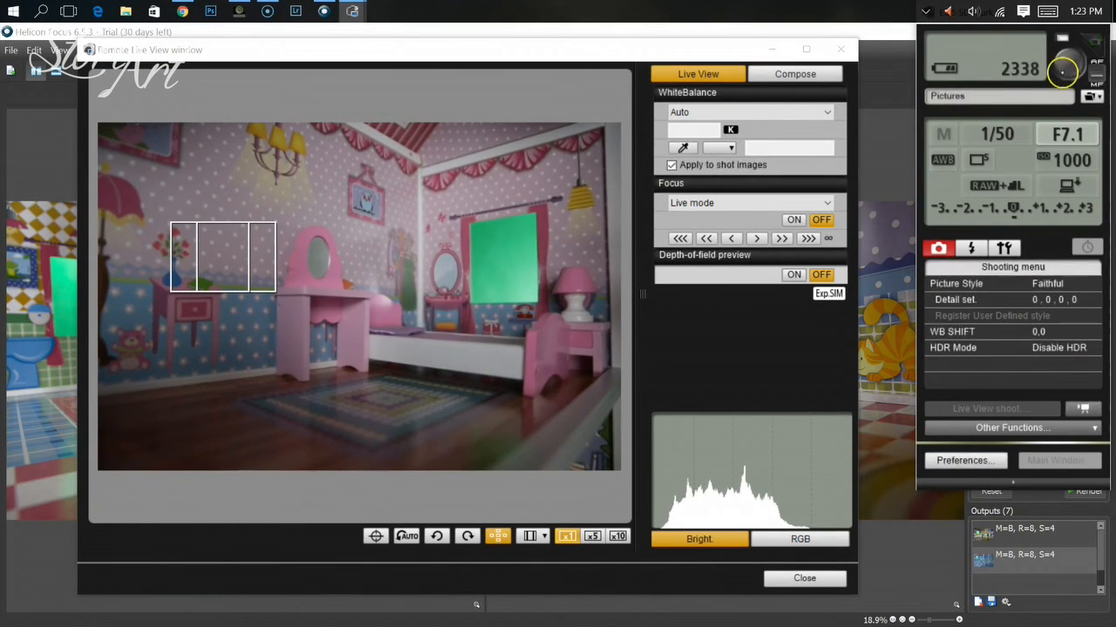
left_click(497, 292)
left_click(591, 535)
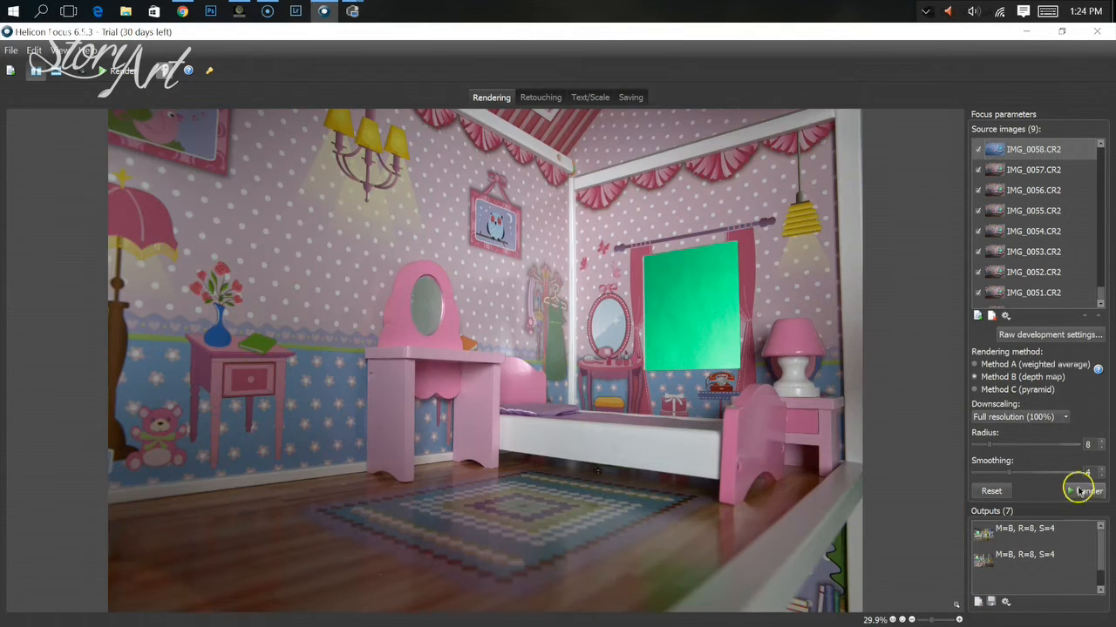
Step: Render the nine bedroom images IMG_0050 to IMG_0058 in Helicon Focus with Method B (depth map)
left_click(1079, 490)
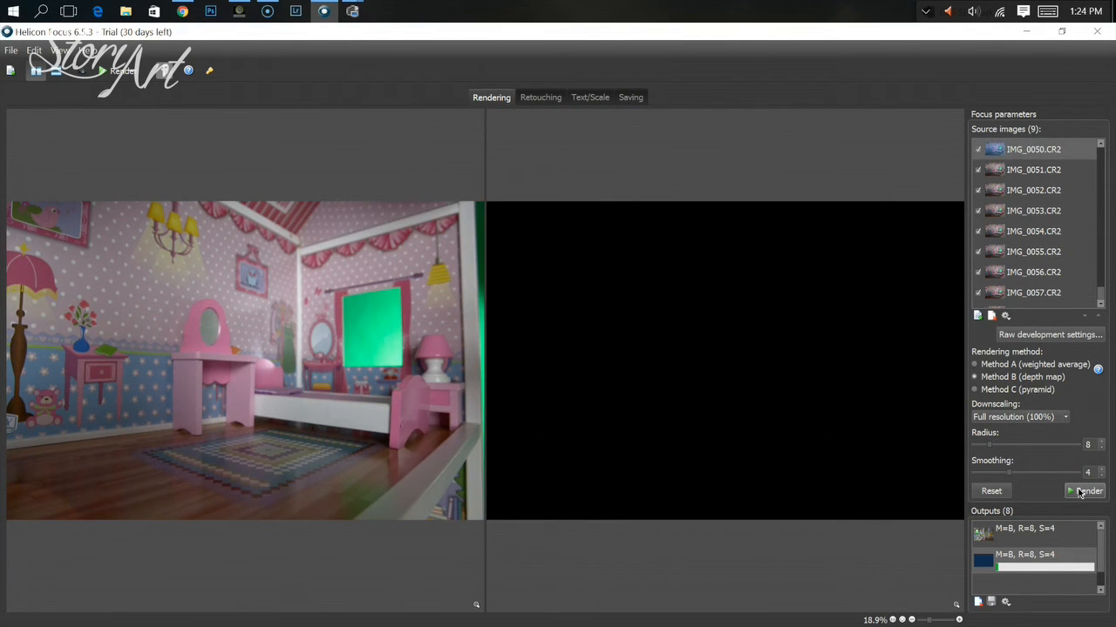